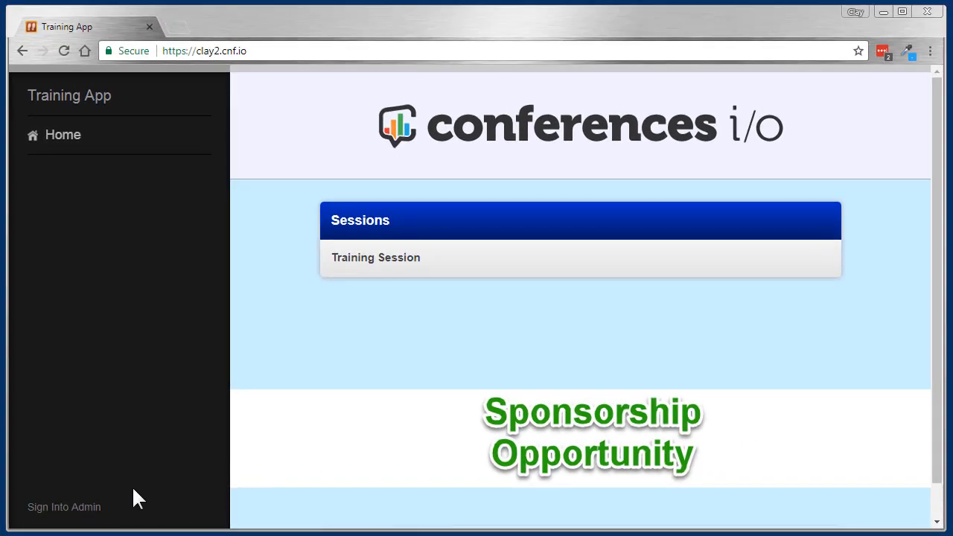
Step: Sign into the app's administration area with the administrator password
left_click(85, 509)
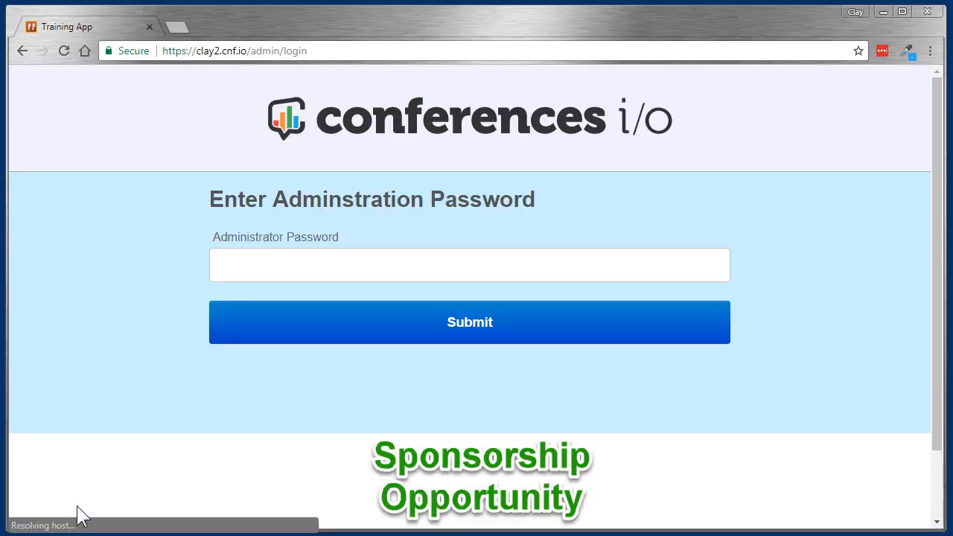
left_click(284, 266)
type("••••")
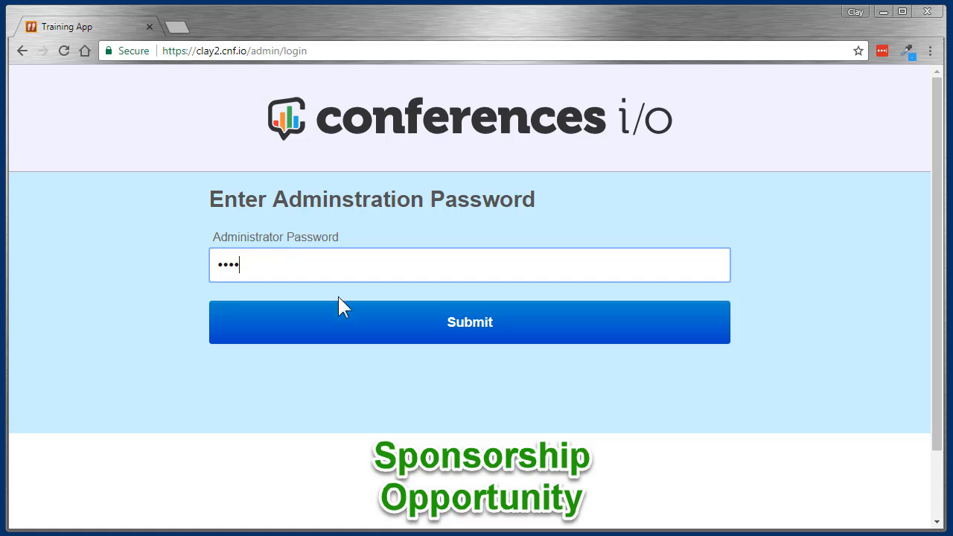
left_click(373, 323)
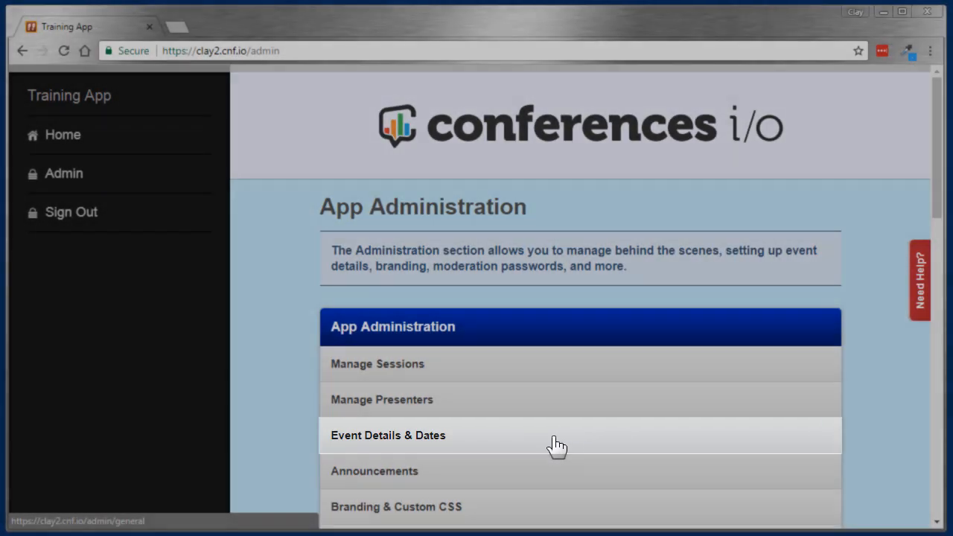
Step: Set the event's time zone to US Eastern Time in the event details and dates, save, and return to app administration
left_click(554, 445)
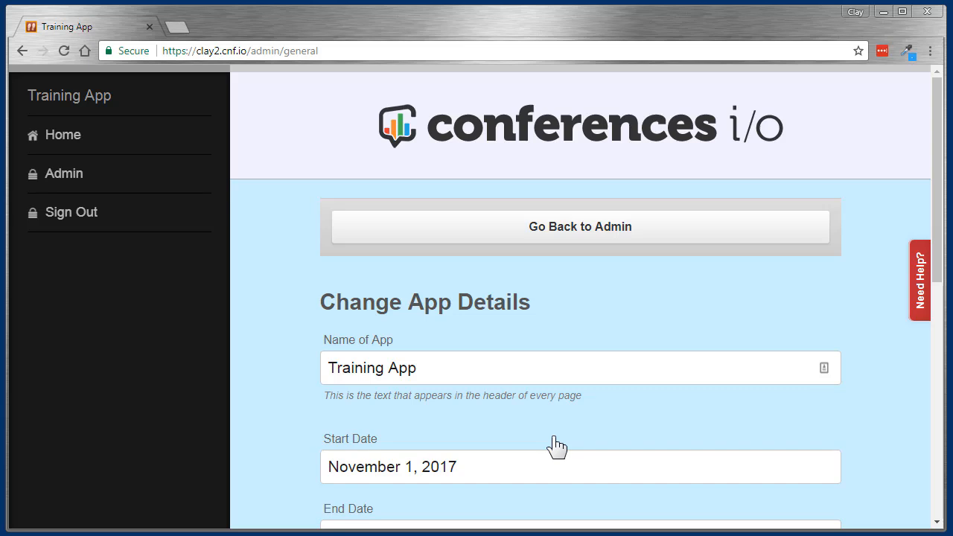
scroll(554, 444, "down", 2)
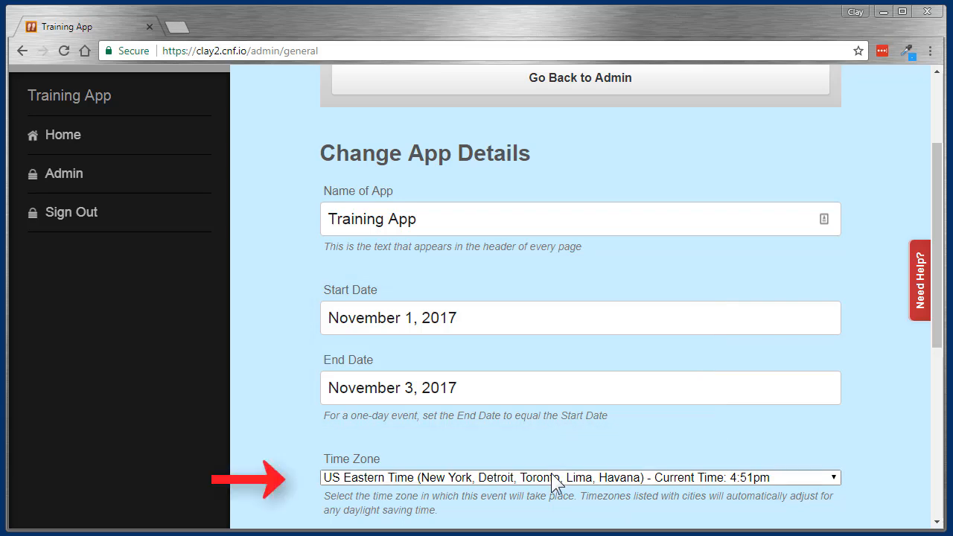
left_click(553, 477)
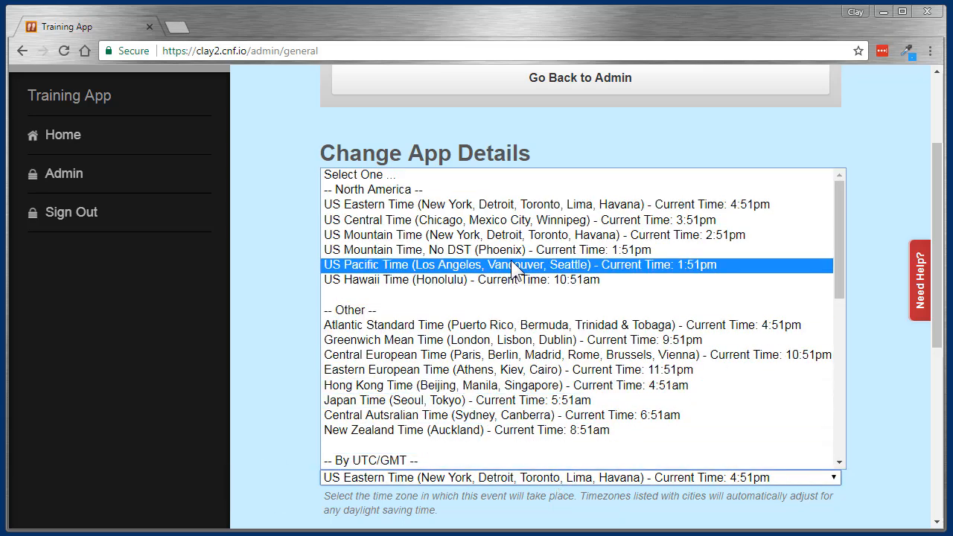
left_click(514, 206)
scroll(442, 297, "down", 2)
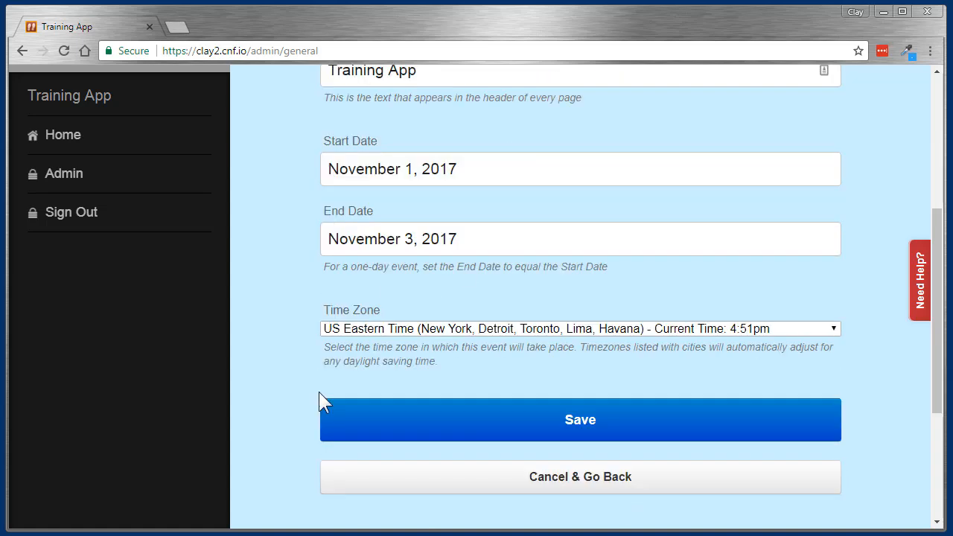
left_click(507, 419)
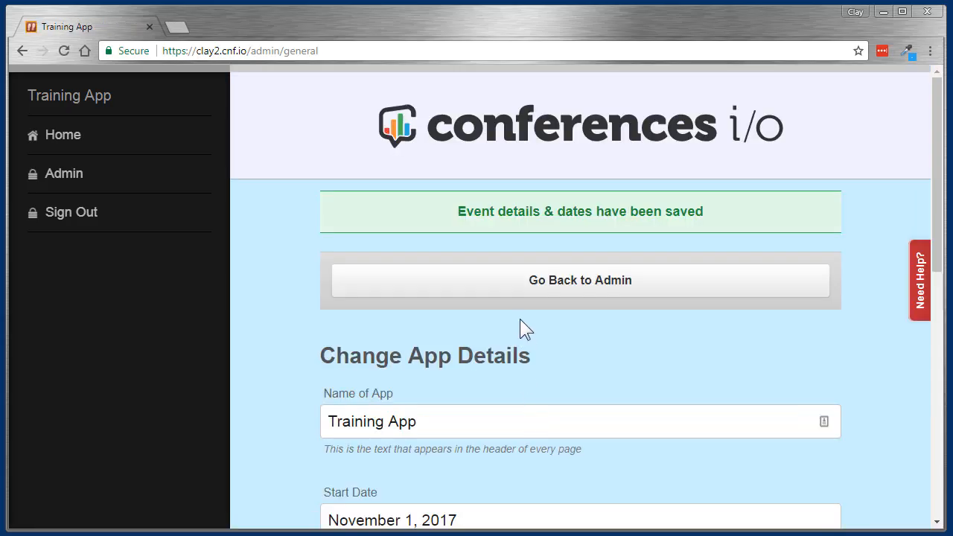
left_click(623, 289)
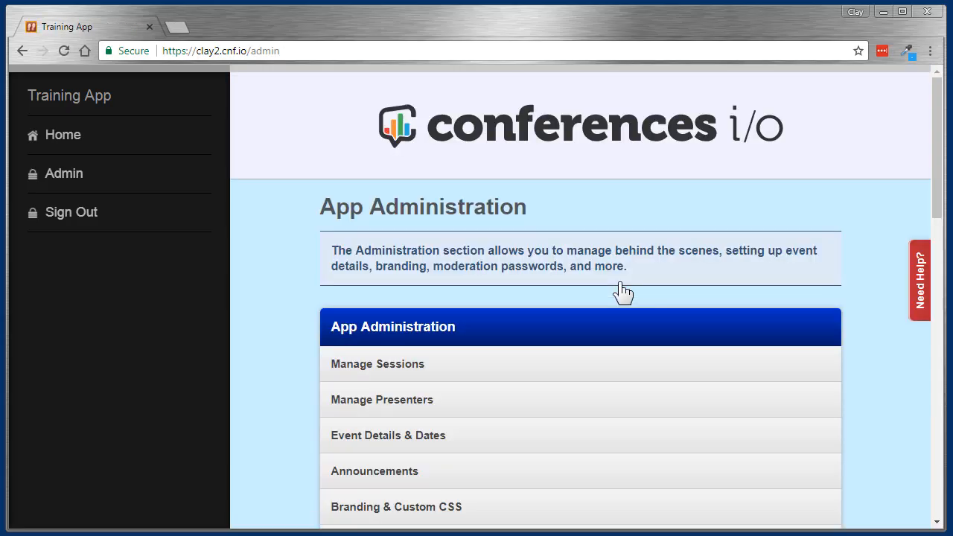
Step: Start a new session named Opening Keynote and set its date to November 1 - Wednesday
left_click(551, 373)
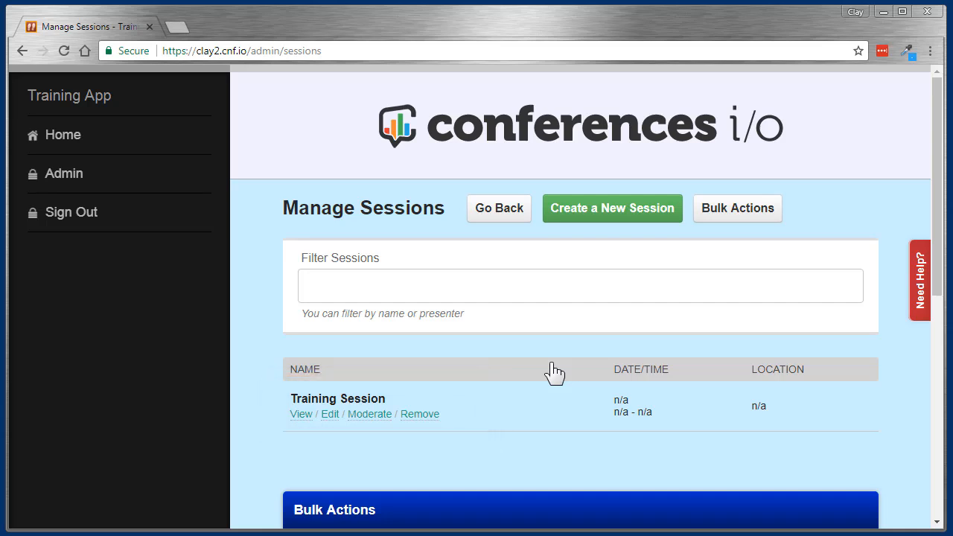
left_click(609, 212)
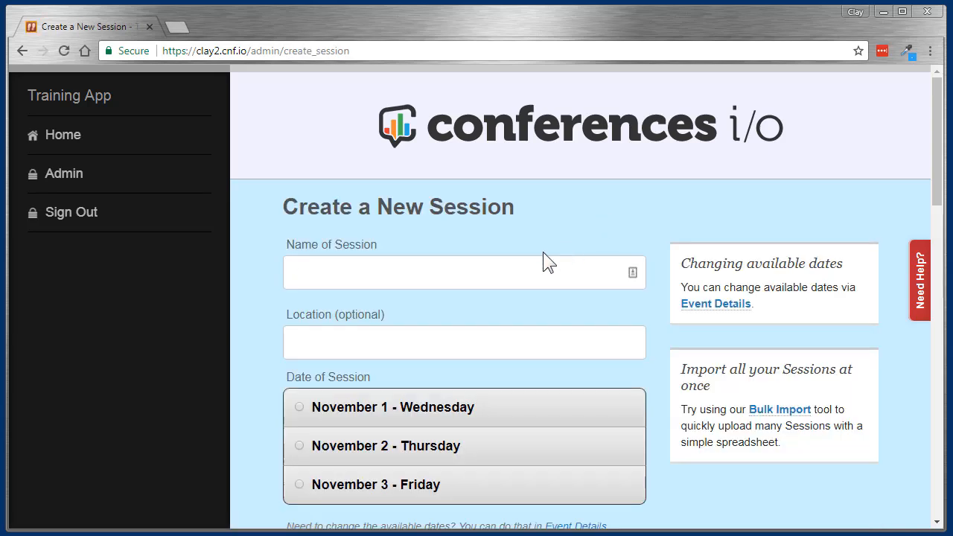
left_click(486, 273)
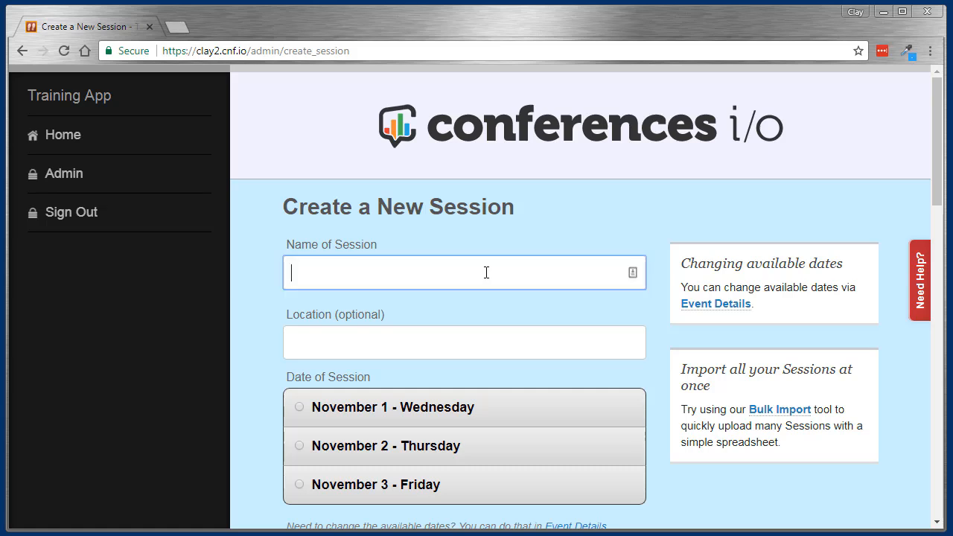
type("Opening Keynote")
key("Tab")
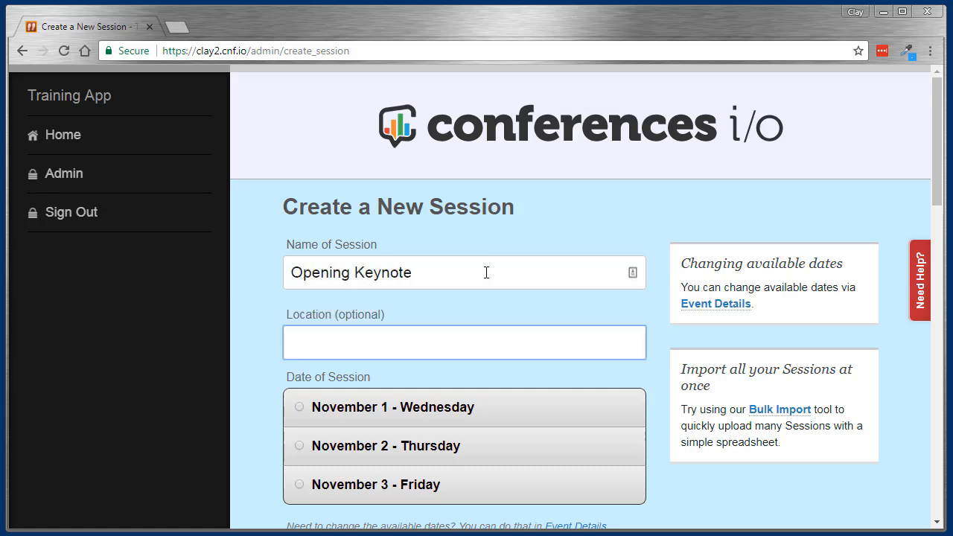
left_click(300, 409)
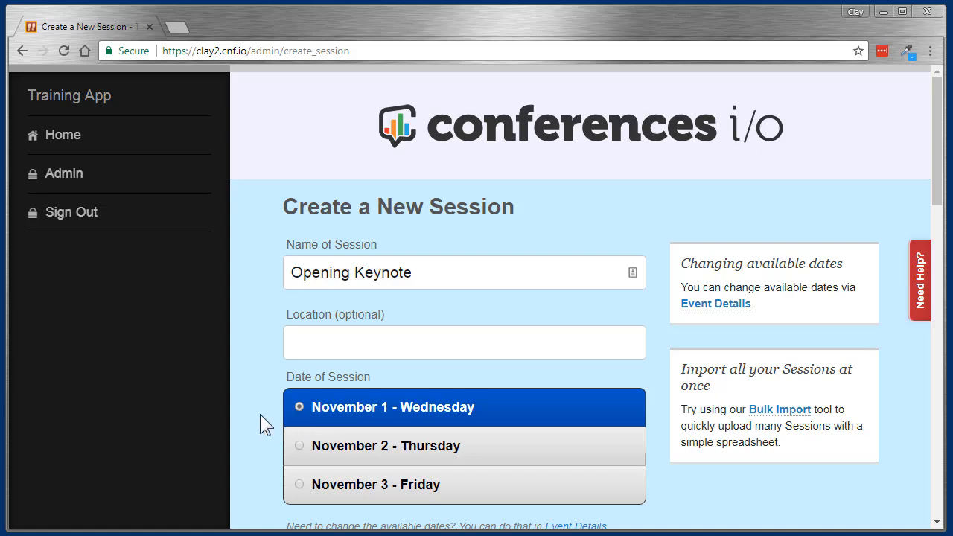
Step: Set the session's start time to 9am and end time to 10am, leave the optional settings blank, and create it
scroll(260, 414, "down", 4)
left_click(369, 308)
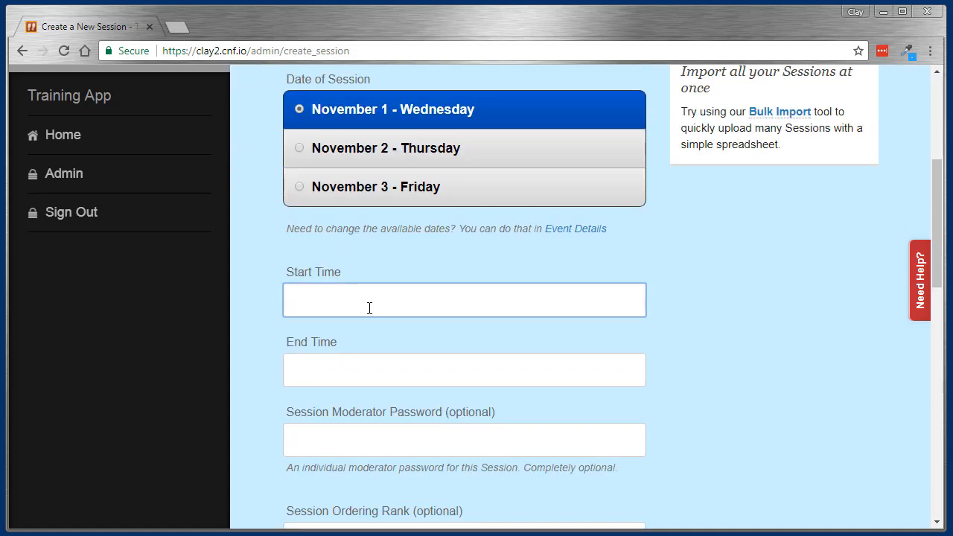
type("9am")
key("Tab")
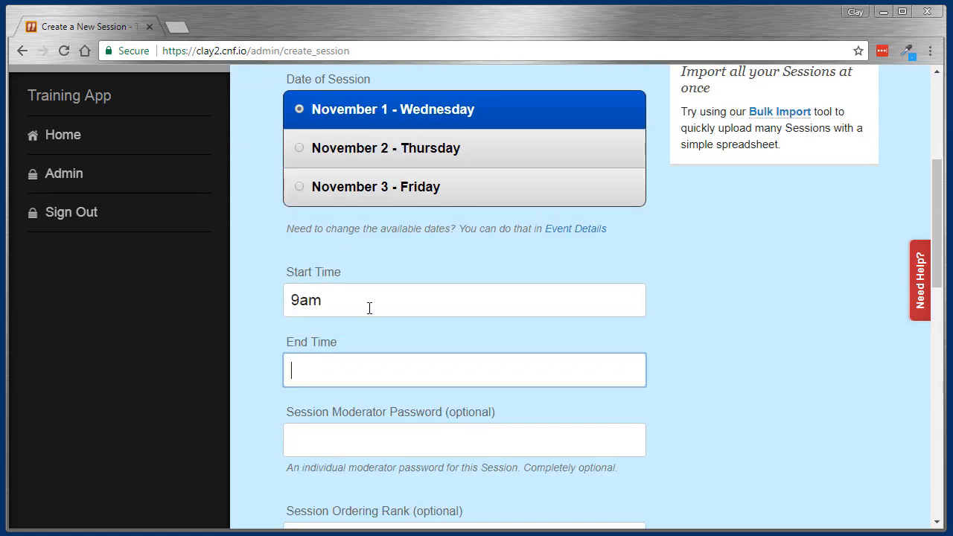
type("10am")
key("Tab")
scroll(369, 308, "down", 2)
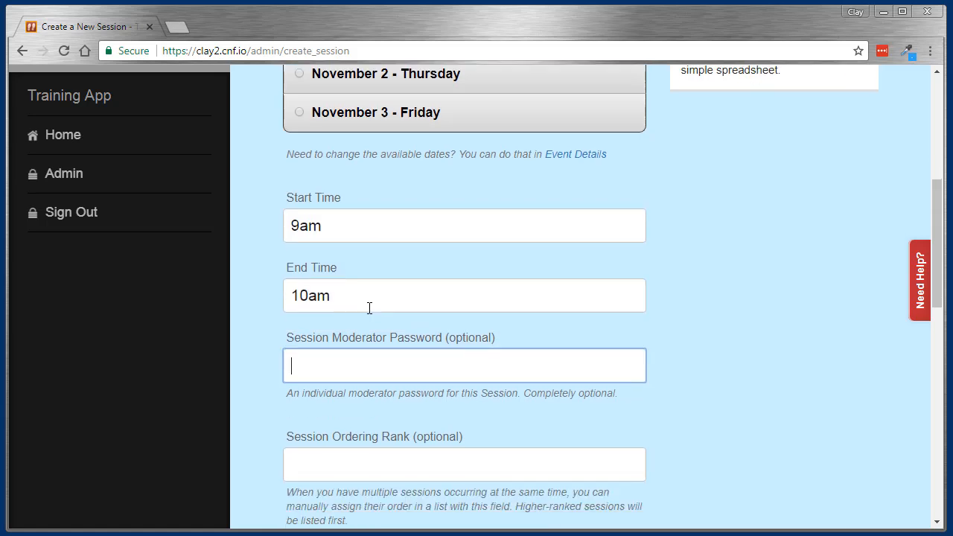
scroll(369, 308, "down", 4)
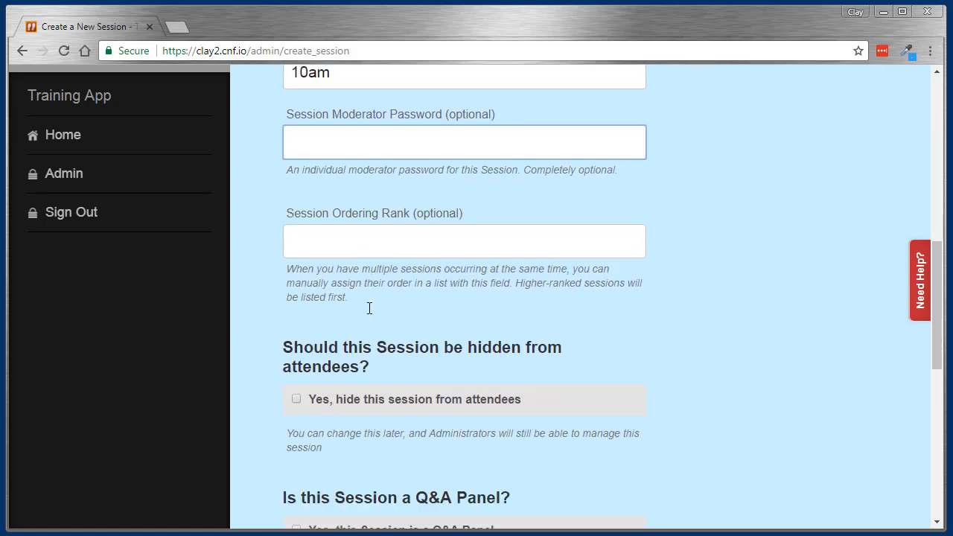
scroll(368, 307, "down", 2)
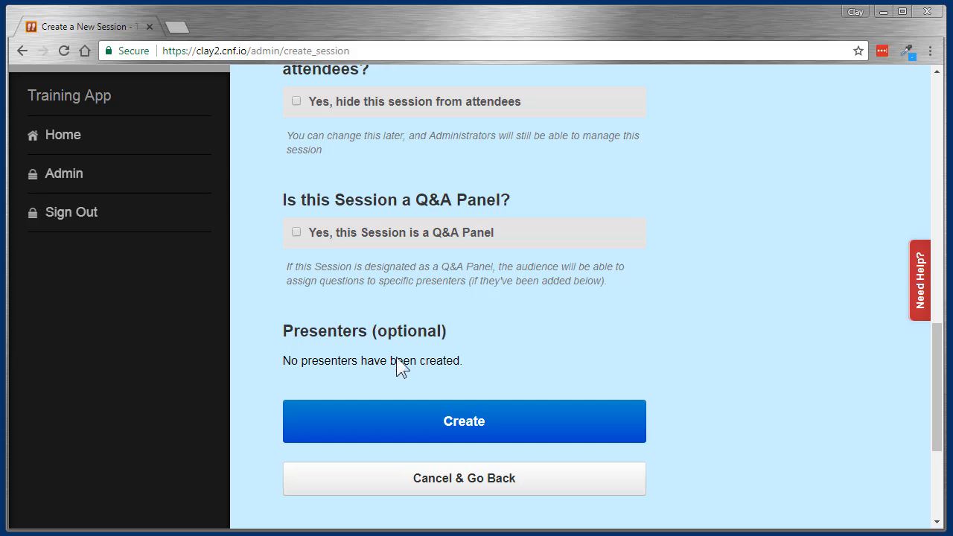
left_click(526, 429)
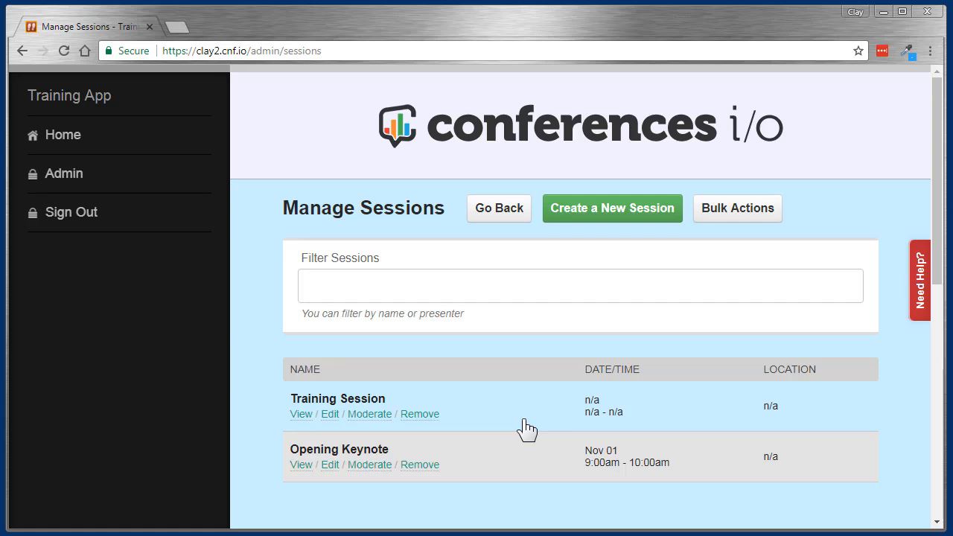
Step: Download the template Excel file for bulk session import and open it in Excel with editing enabled
scroll(524, 428, "down", 4)
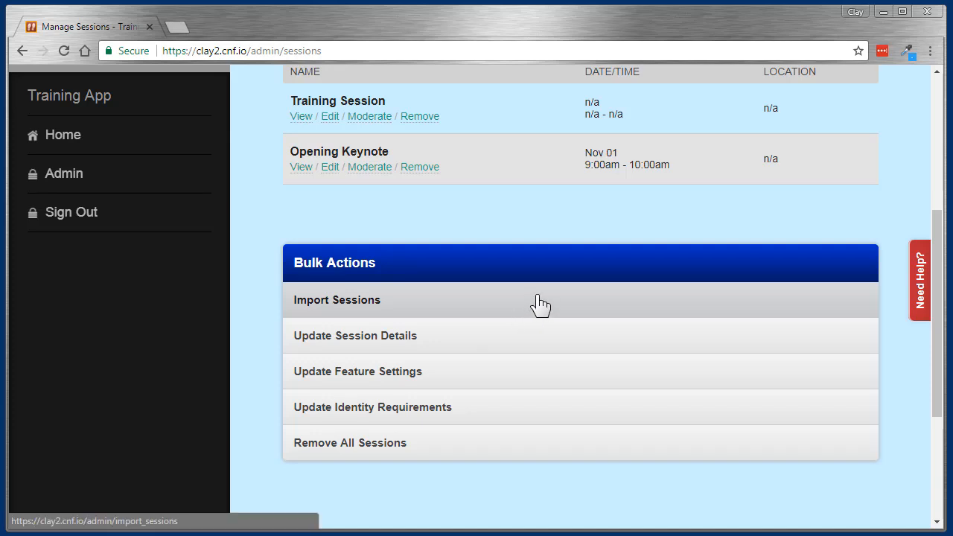
left_click(540, 305)
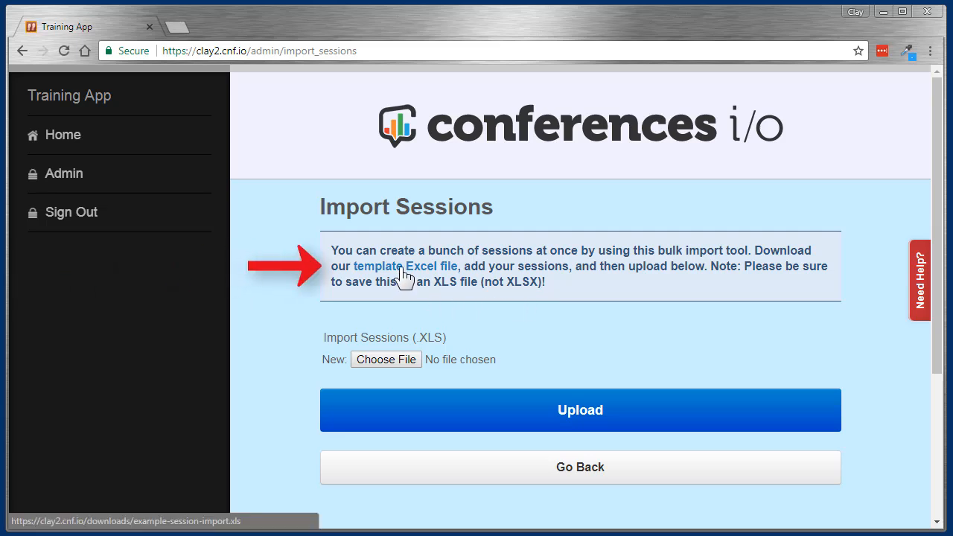
left_click(402, 267)
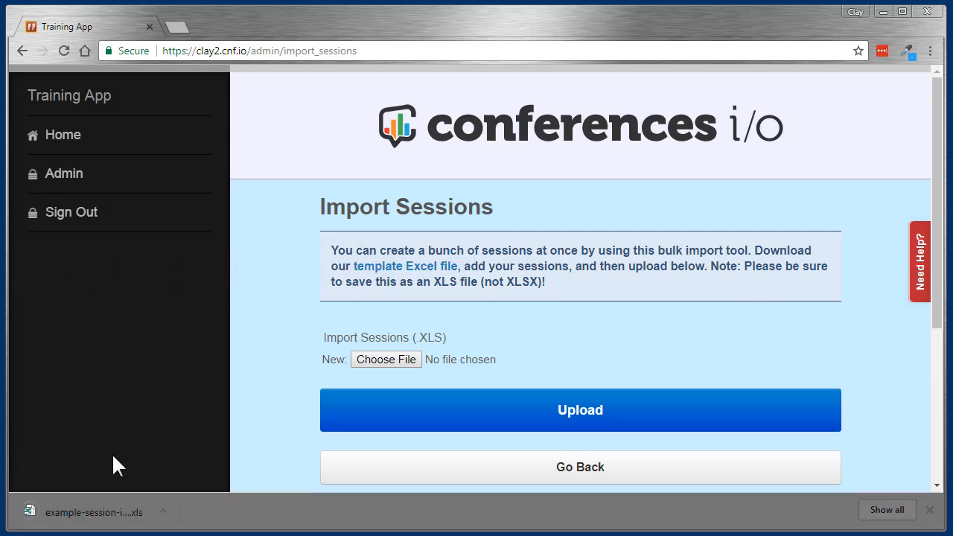
left_click(89, 514)
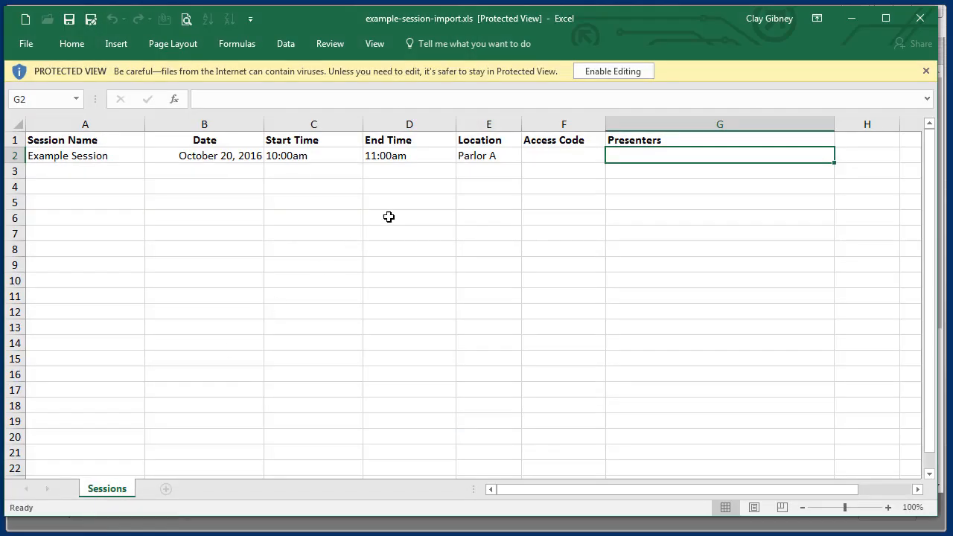
left_click(618, 72)
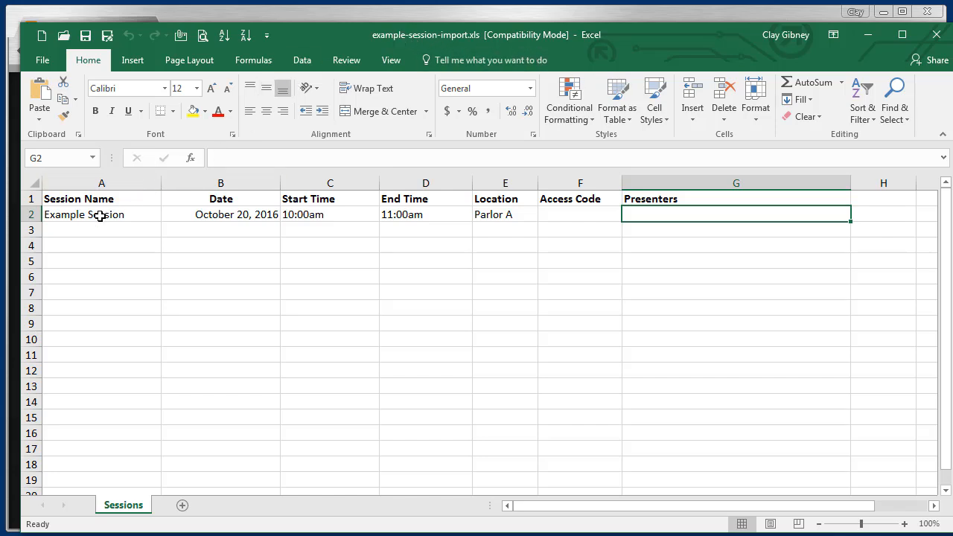
Step: Replace the example session in row 2 with Opening Keynote, dated November 1, 2017 and starting at 9:00am
left_click(98, 215)
type("Opening Keynote")
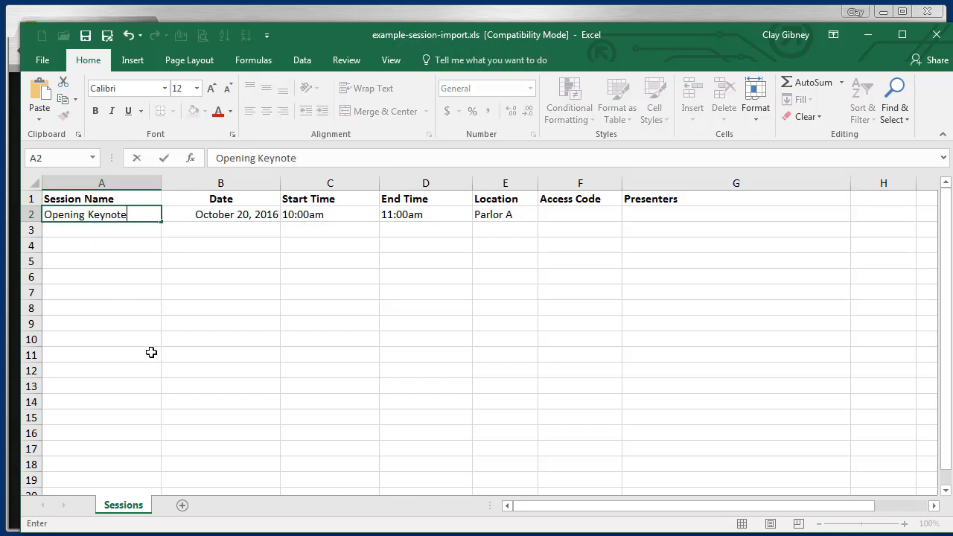
key("Tab")
type("November 1, 2017")
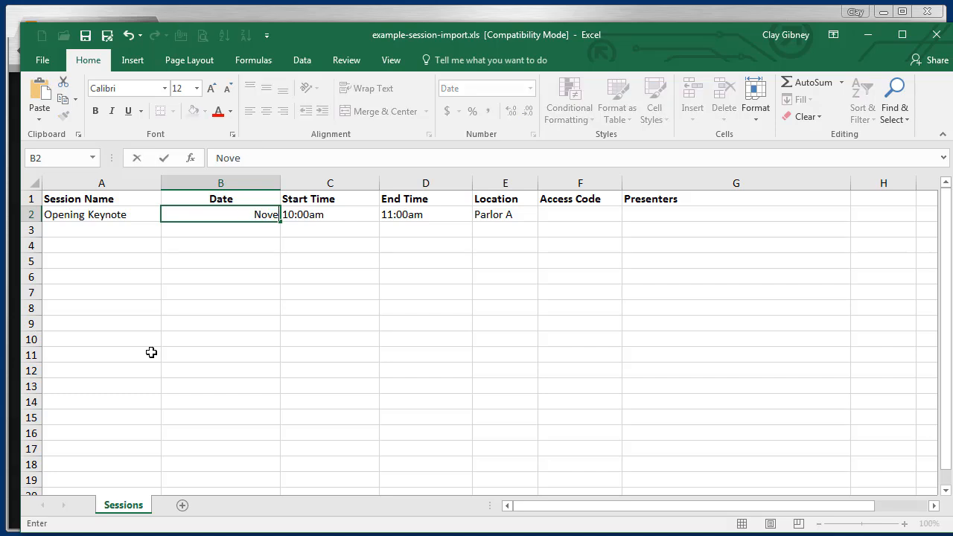
key("Tab")
type("9:00am")
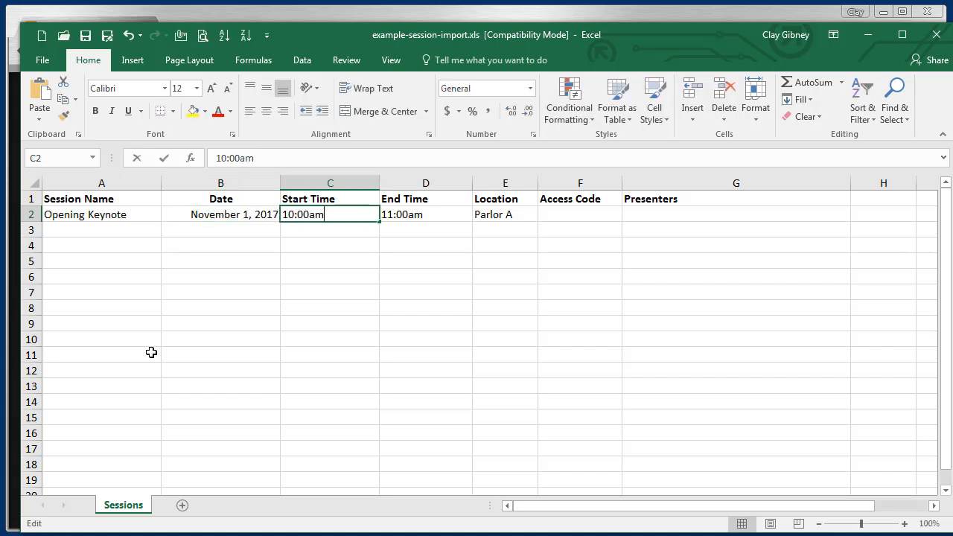
Step: Set the Opening Keynote row's end time to 10:30am and its location to Ballroom A
key("Tab")
key("F2")
key("Left")
key("Left")
key("Left")
key("Left")
key("Left")
key("Left")
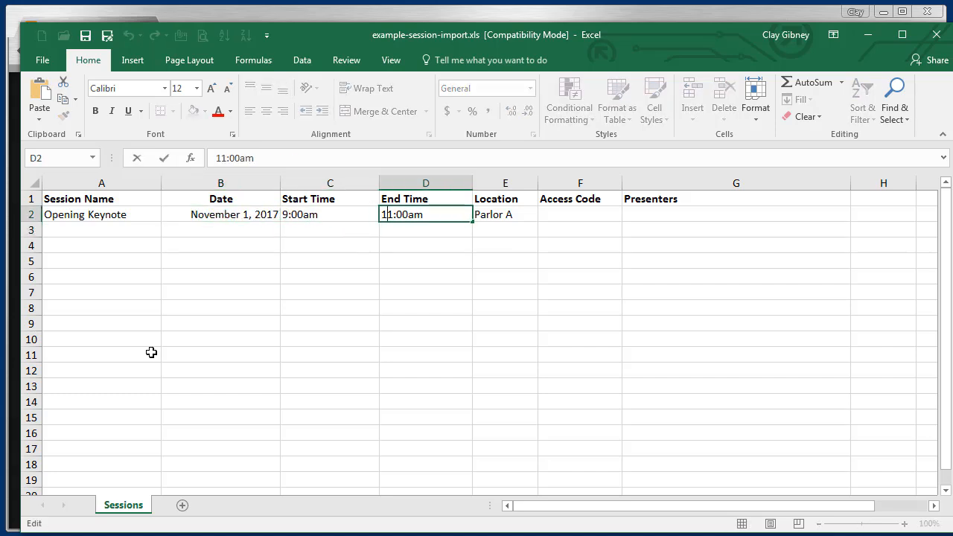
key("Delete")
type("0")
key("Right")
key("Delete")
type("3")
key("Tab")
type("Ballroom A")
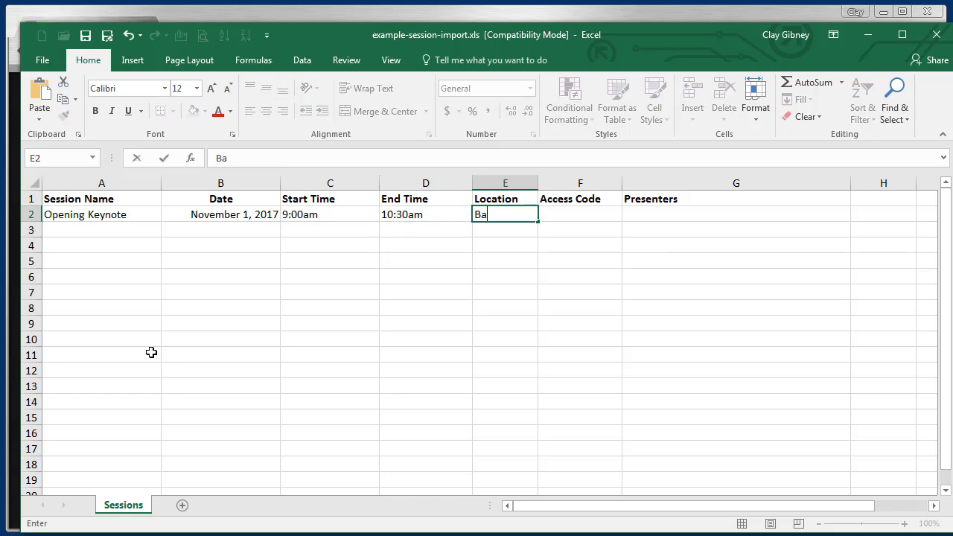
key("Return")
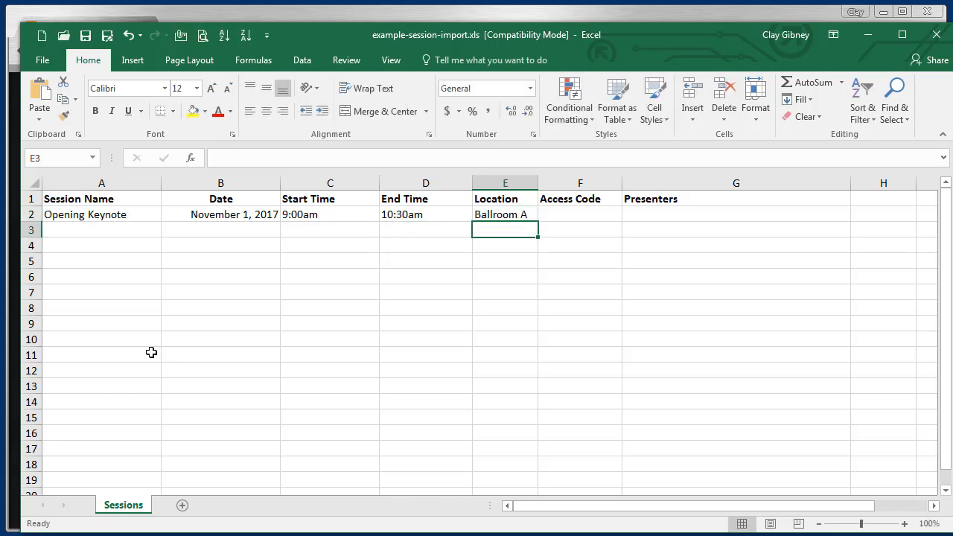
Step: Enter the presenter's full name in the Presenters column for Opening Keynote, leaving the access code blank
key("Up")
key("Right")
key("Right")
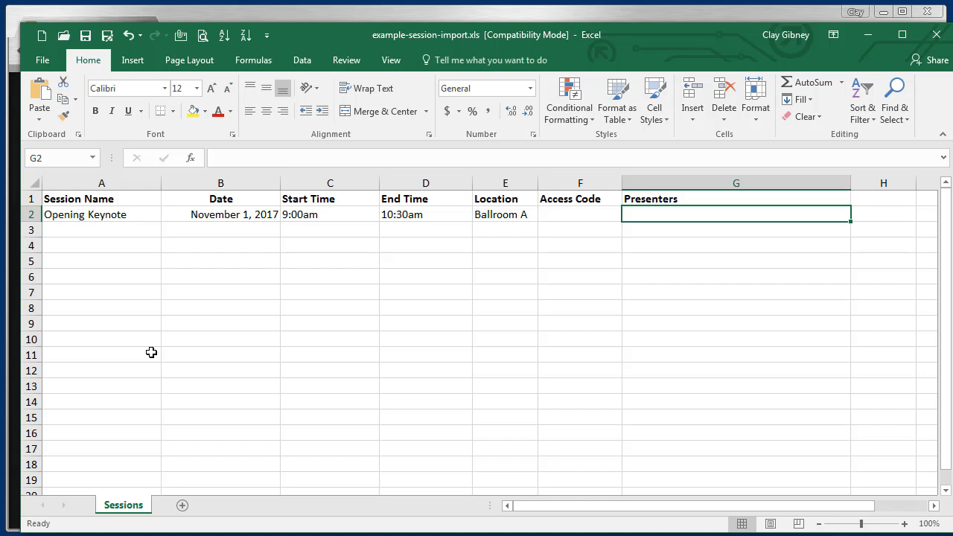
key("Return")
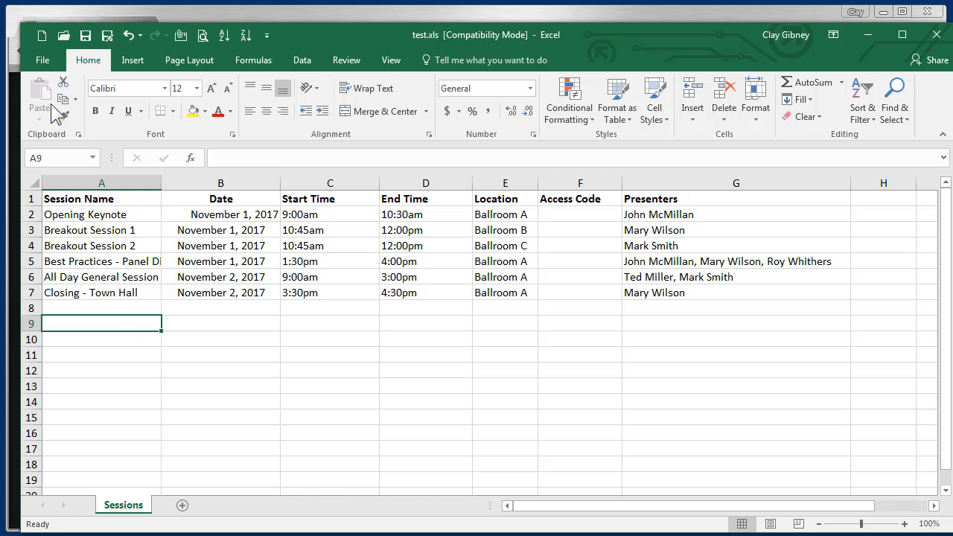
Step: Save the workbook as Sessions-Nov-2017 in the CONF IO folder, keeping the Excel 97-2003 Workbook (*.xls) format
left_click(43, 60)
left_click(49, 208)
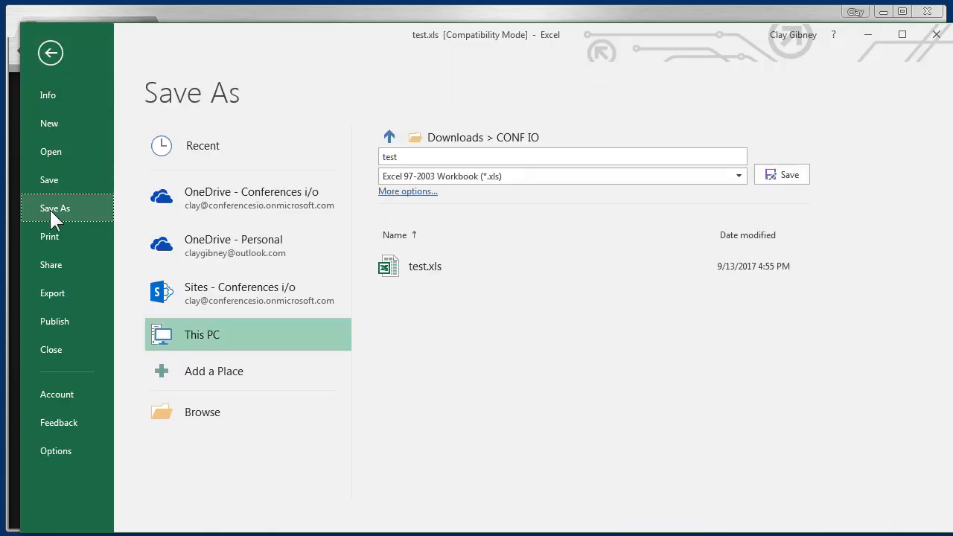
left_click(195, 413)
type("Sessions")
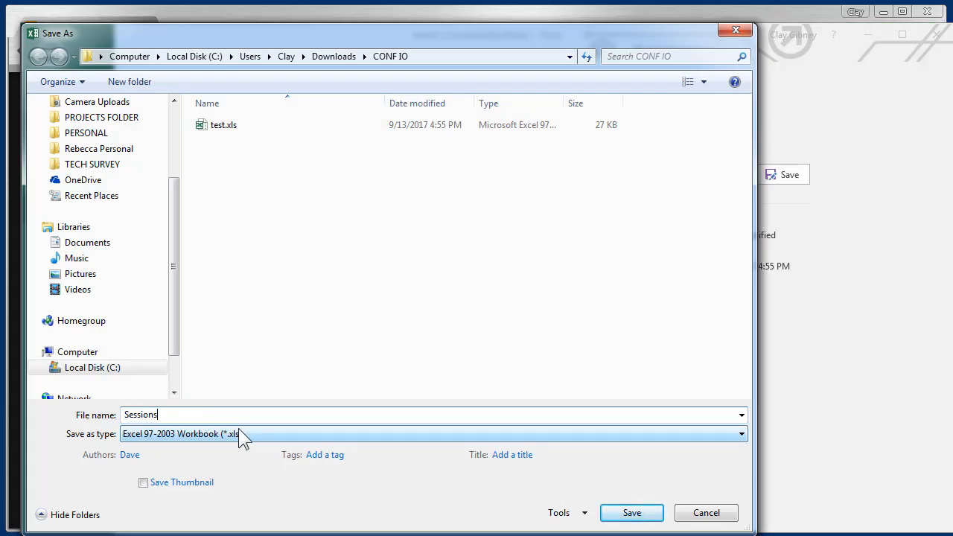
type("-Nov-2017")
left_click(632, 512)
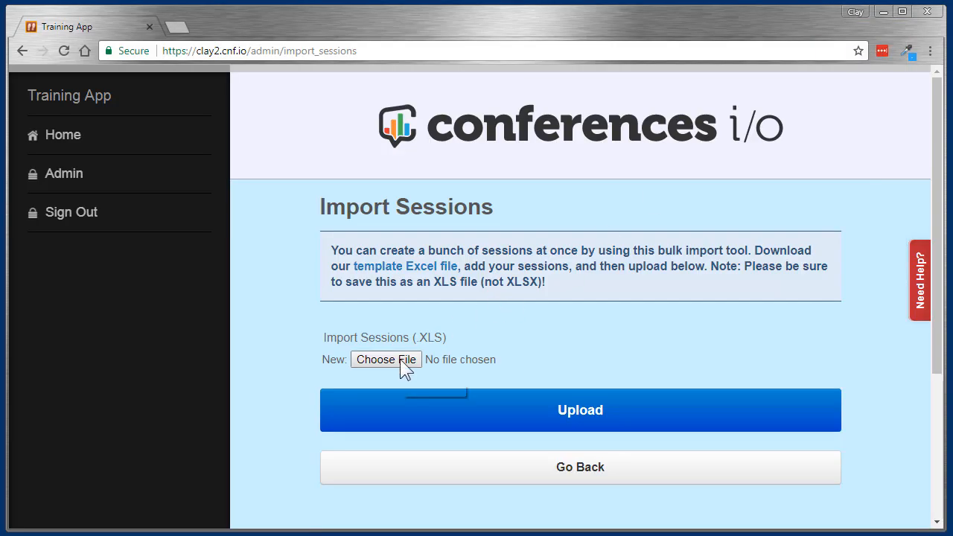
Step: On the Import Sessions page in Chrome, select Sessions-Nov-2017.xls from the CONF IO downloads folder and upload it
left_click(381, 360)
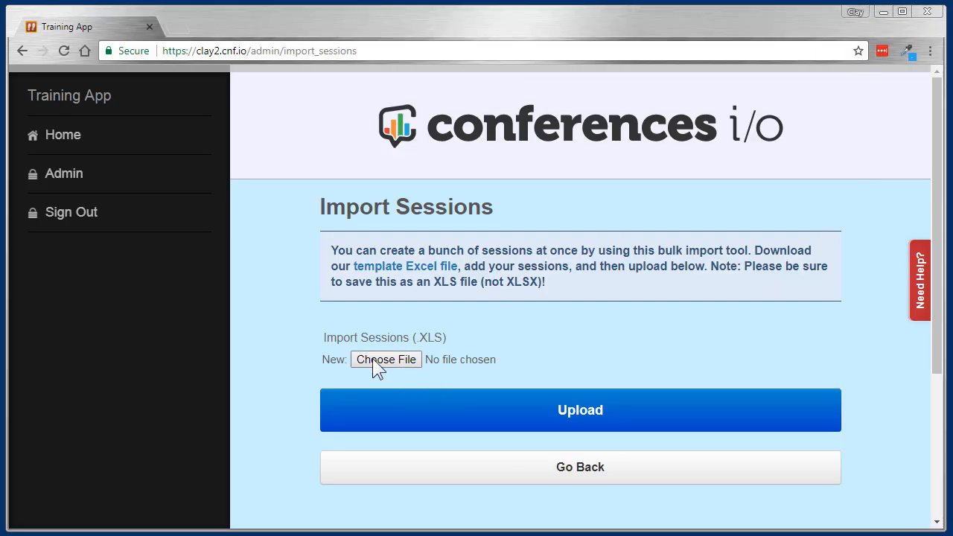
left_click(72, 99)
double_click(199, 121)
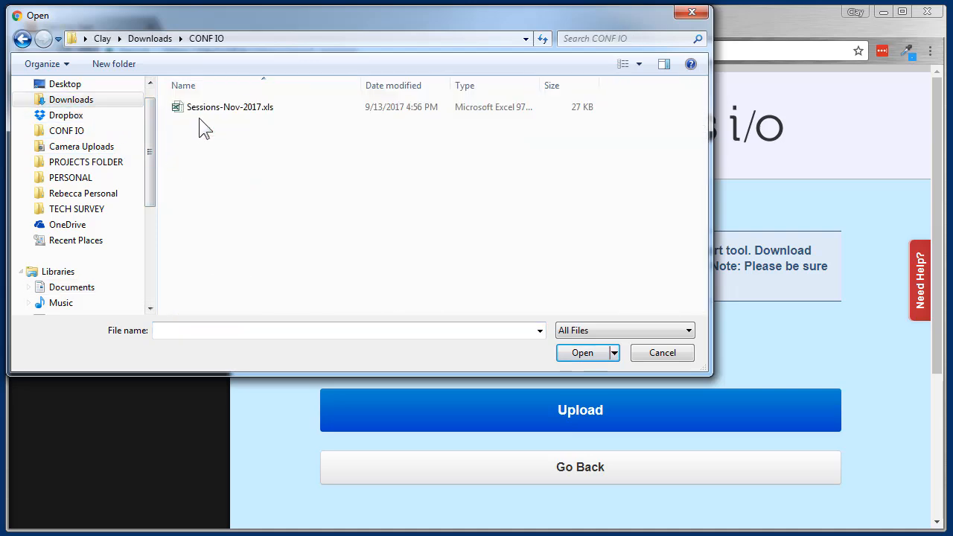
double_click(206, 106)
left_click(521, 407)
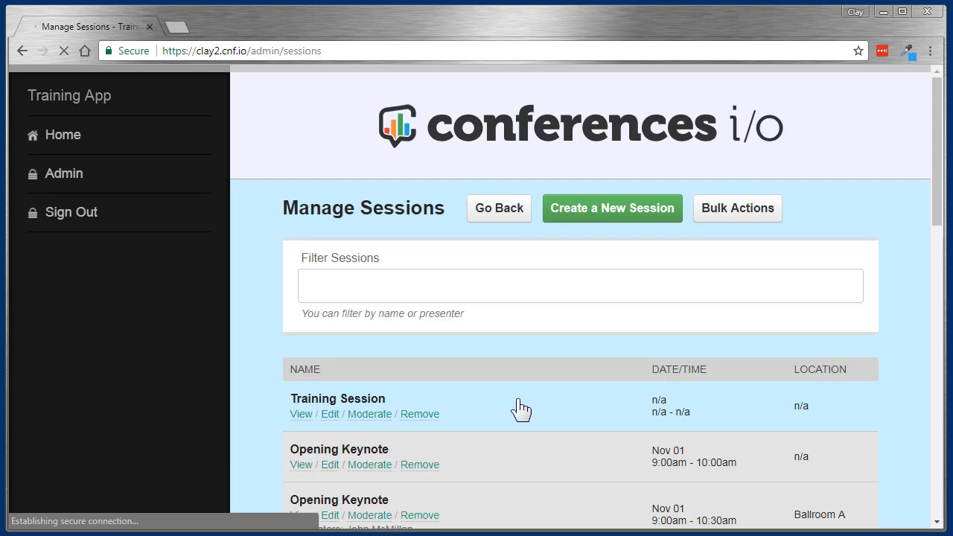
Step: Permanently remove the duplicate Opening Keynote session that runs 9:00am - 10:00am and has no location
scroll(518, 401, "down", 3)
scroll(521, 407, "down", 1)
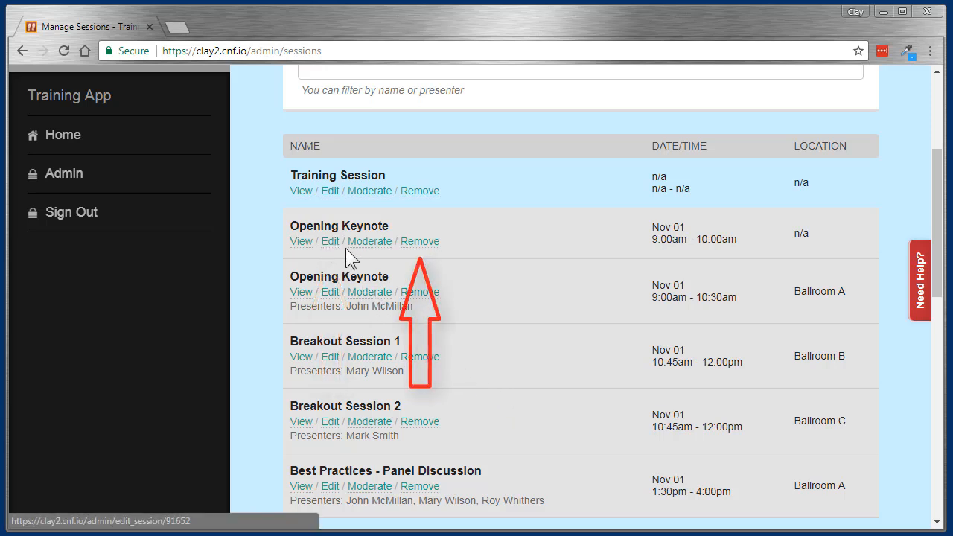
left_click(419, 242)
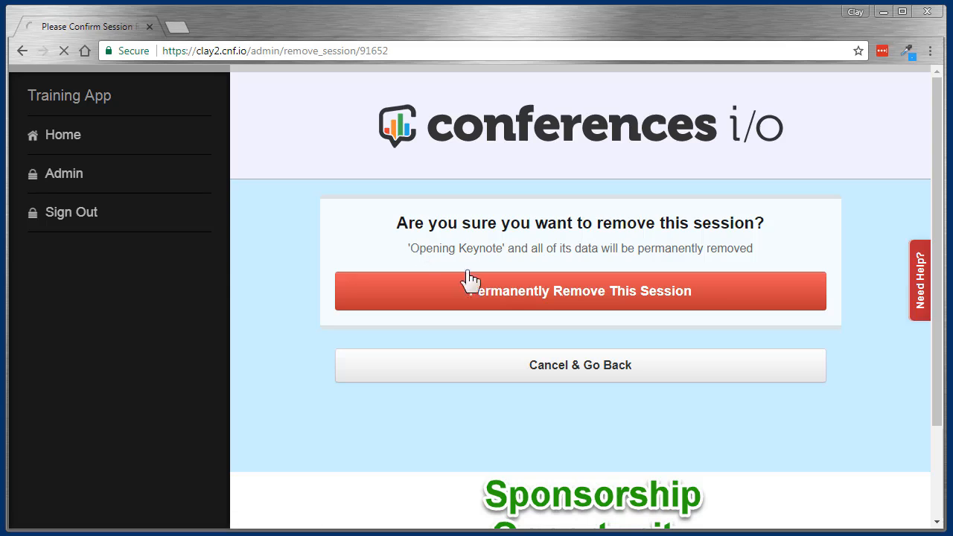
left_click(483, 295)
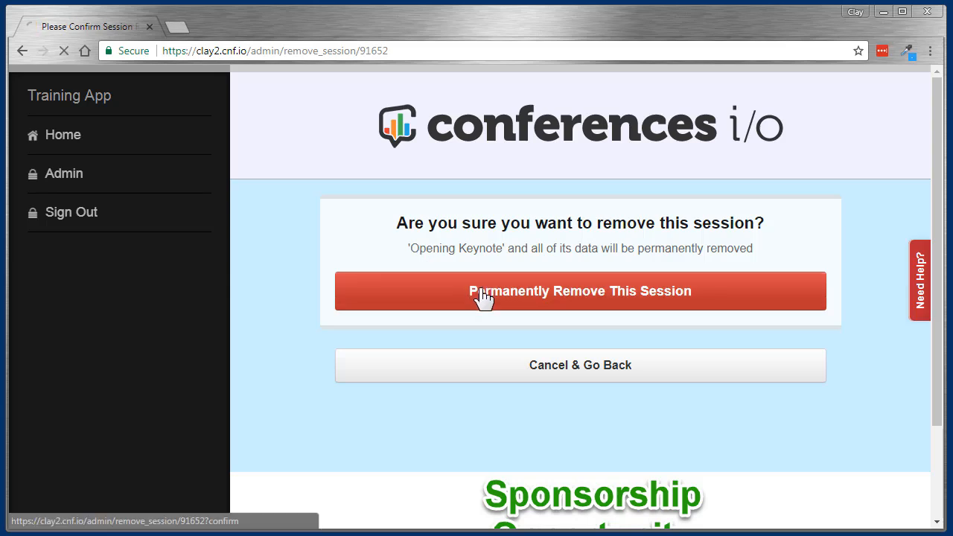
Step: Review the session list and its bulk actions, and check the home page's schedule for November 1 and 2
scroll(470, 338, "down", 3)
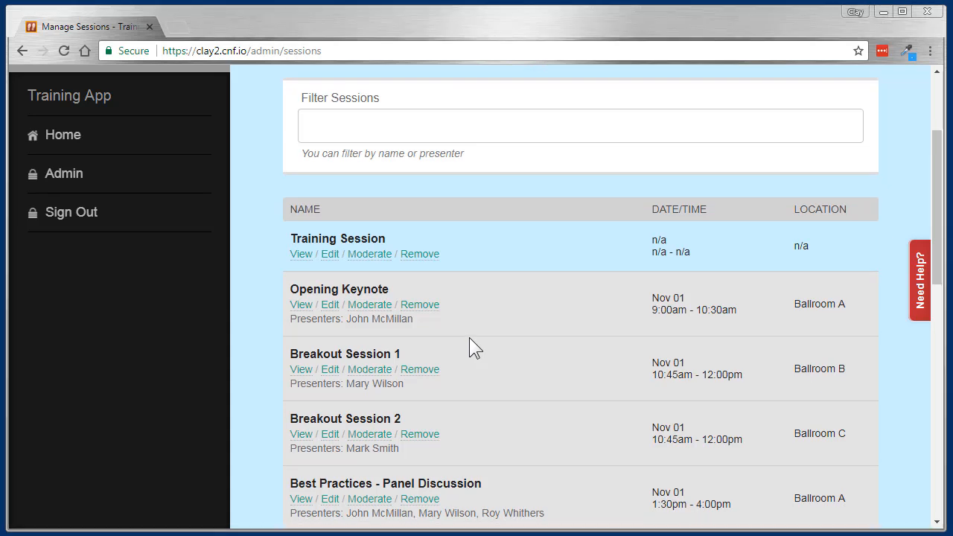
scroll(469, 338, "down", 3)
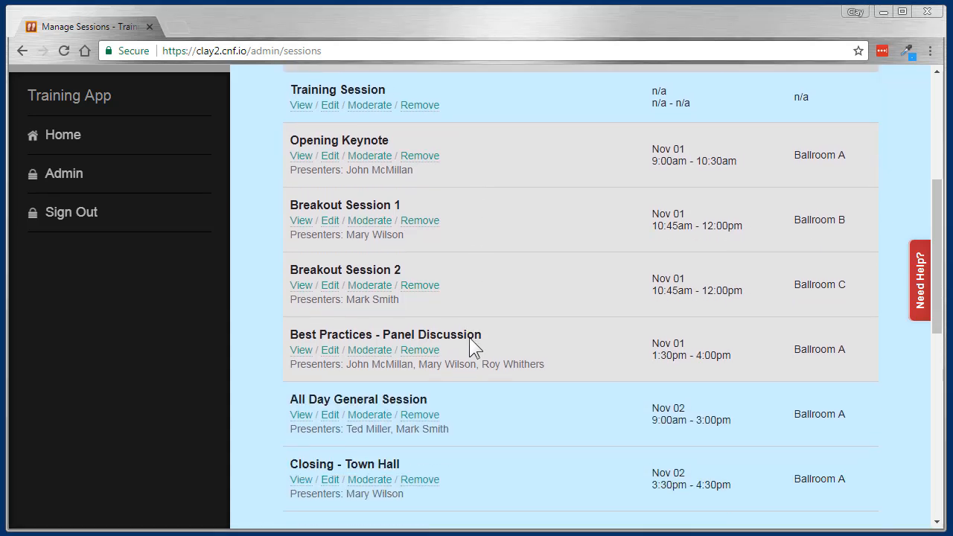
scroll(469, 338, "down", 3)
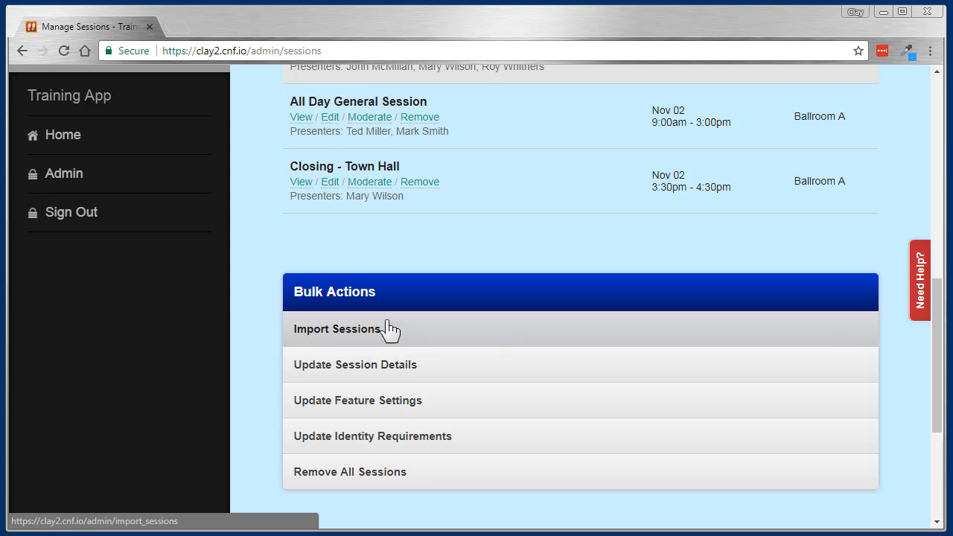
left_click(67, 135)
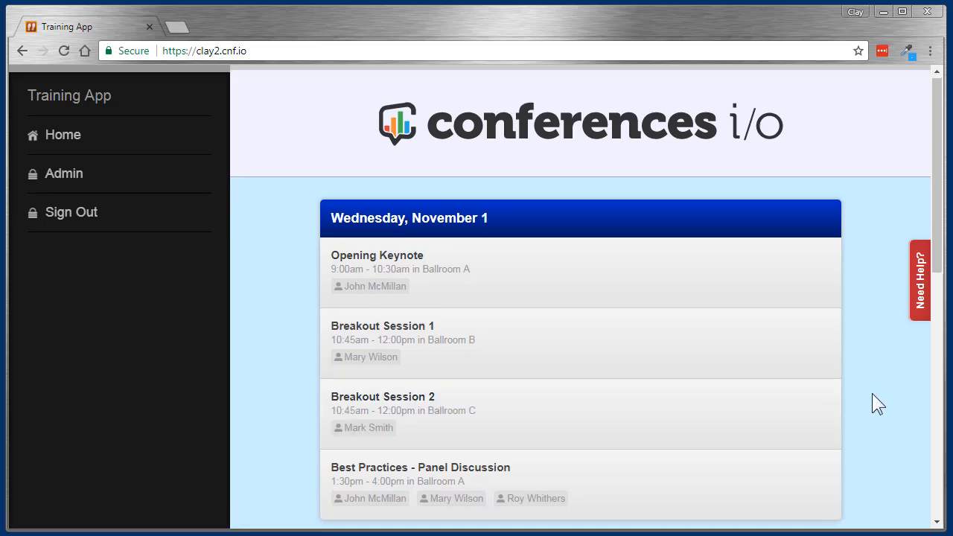
scroll(872, 394, "down", 2)
scroll(873, 394, "down", 2)
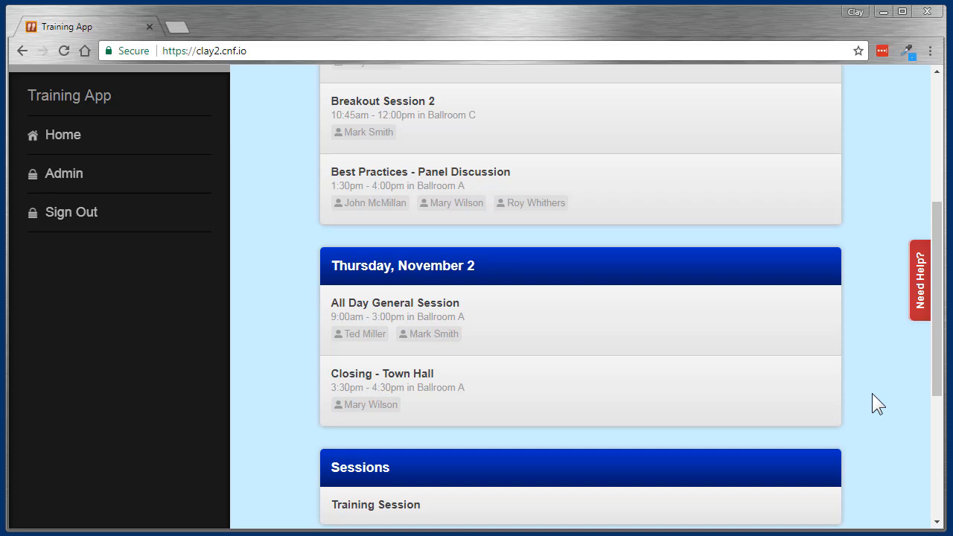
scroll(873, 395, "up", 4)
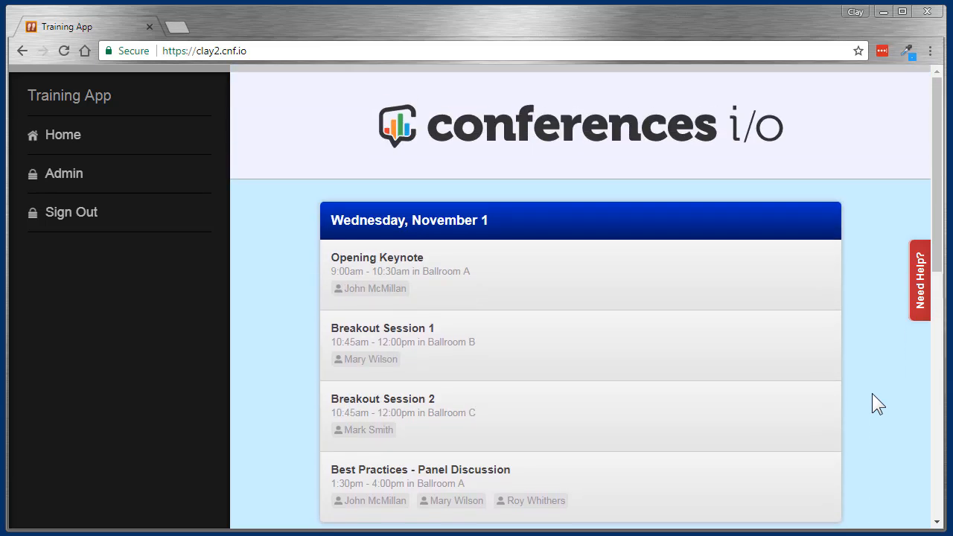